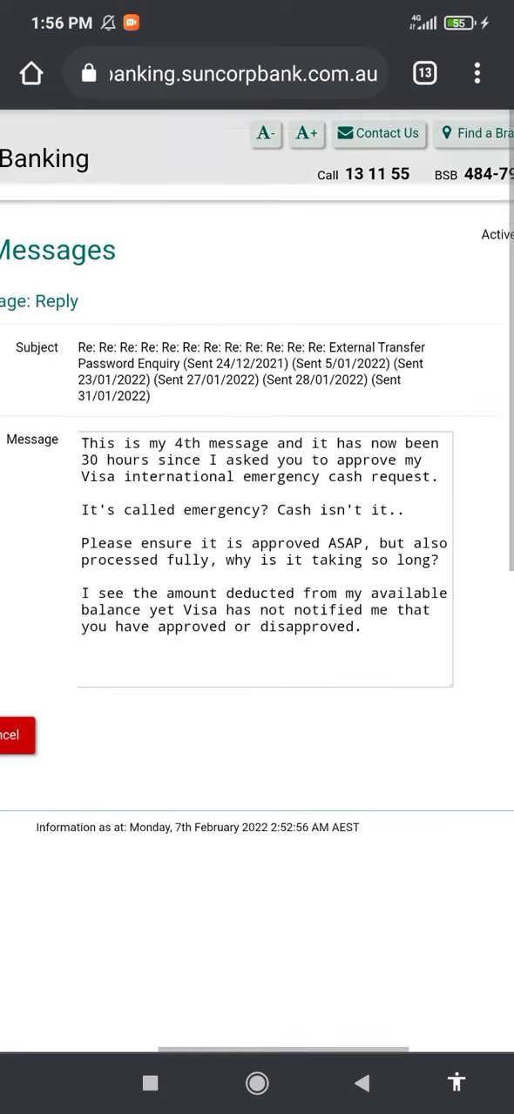
scroll(256, 522, "down", 3)
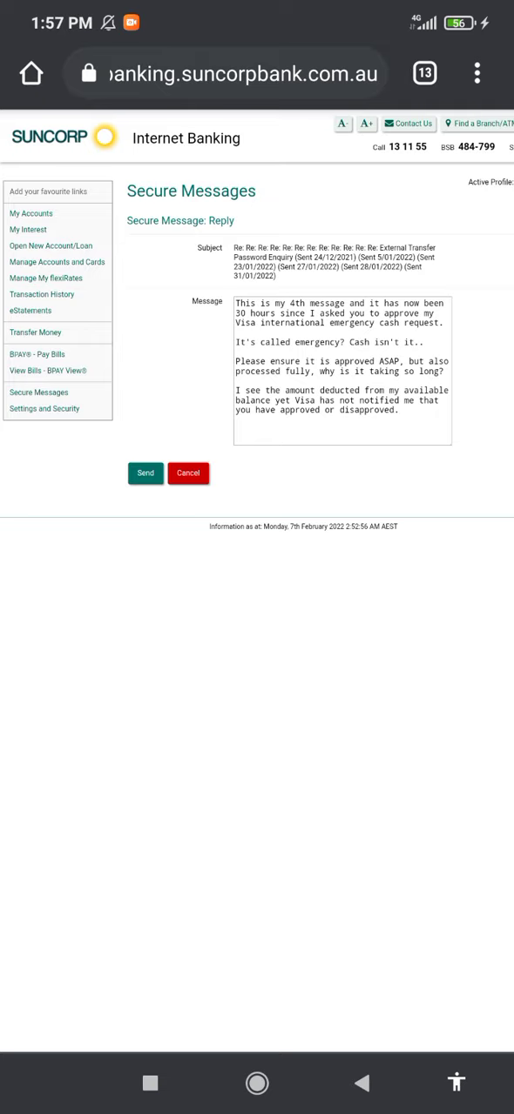
Dismiss the browser's site suggestions and send the Visa emergency cash reply.
left_click(242, 73)
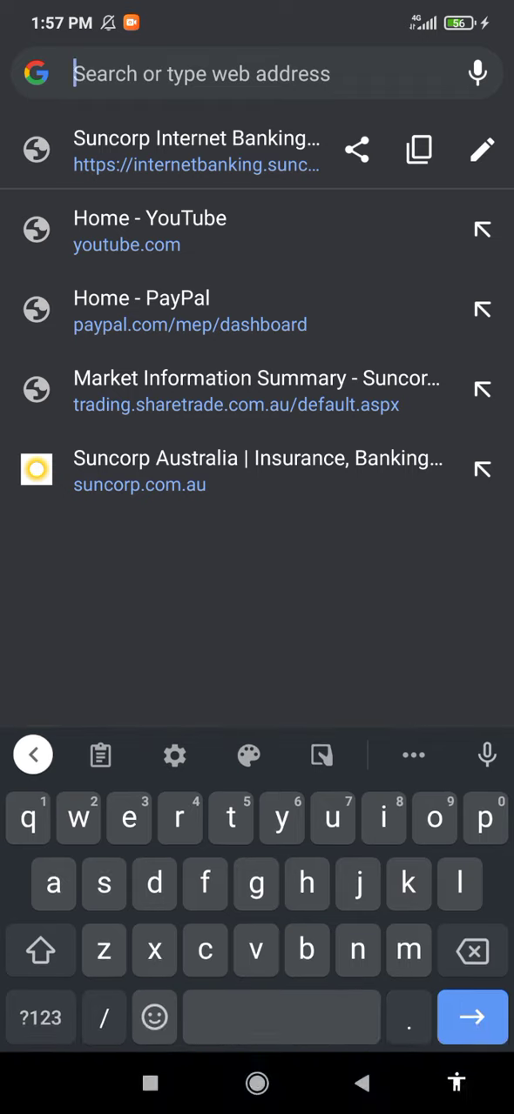
left_click(362, 1083)
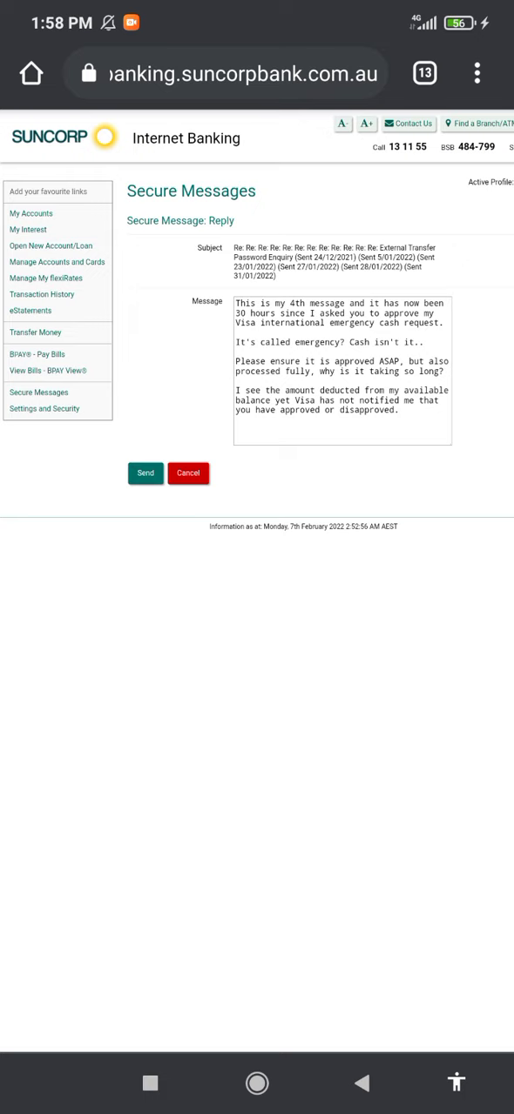
left_click(146, 472)
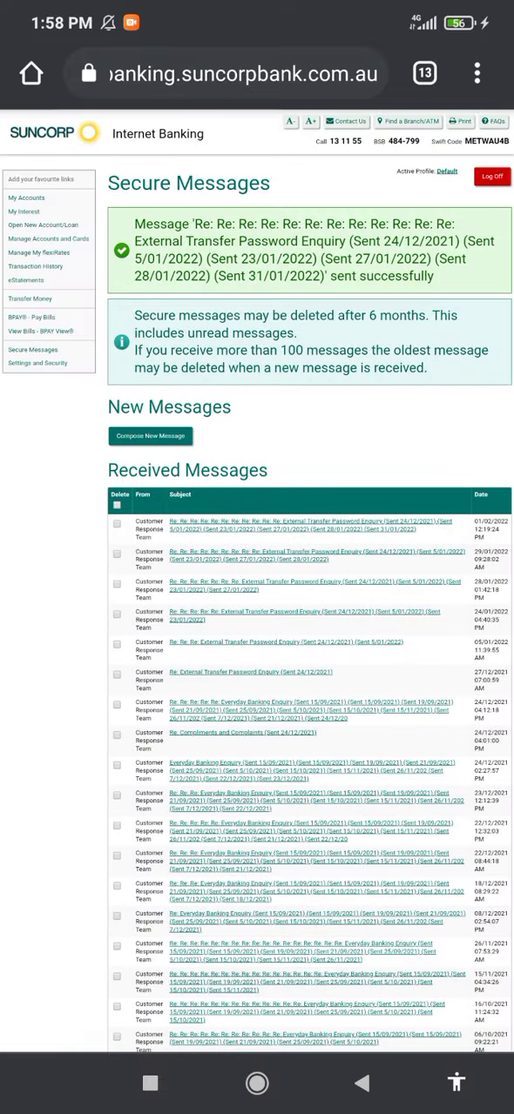
scroll(257, 609, "down", 10)
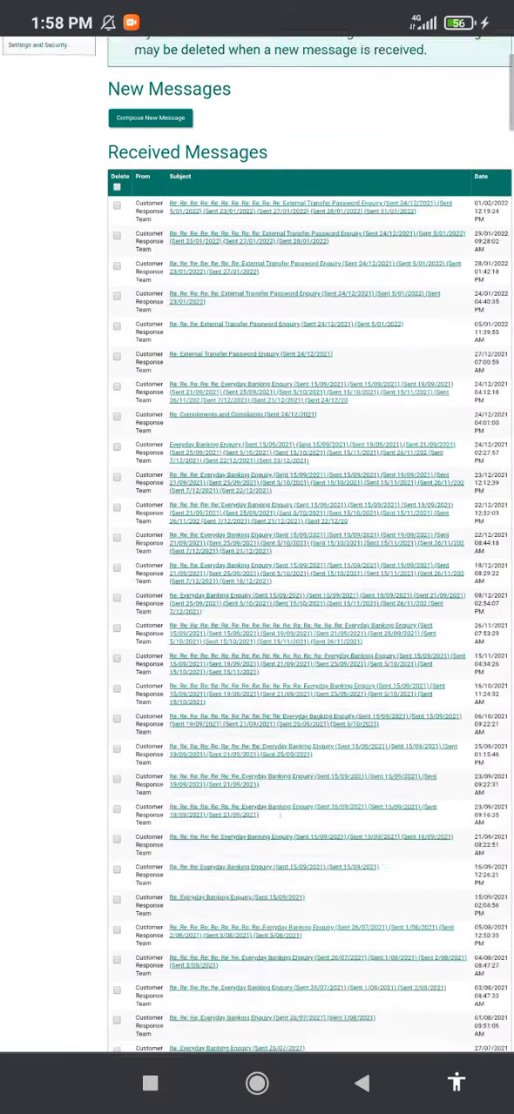
scroll(257, 610, "down", 10)
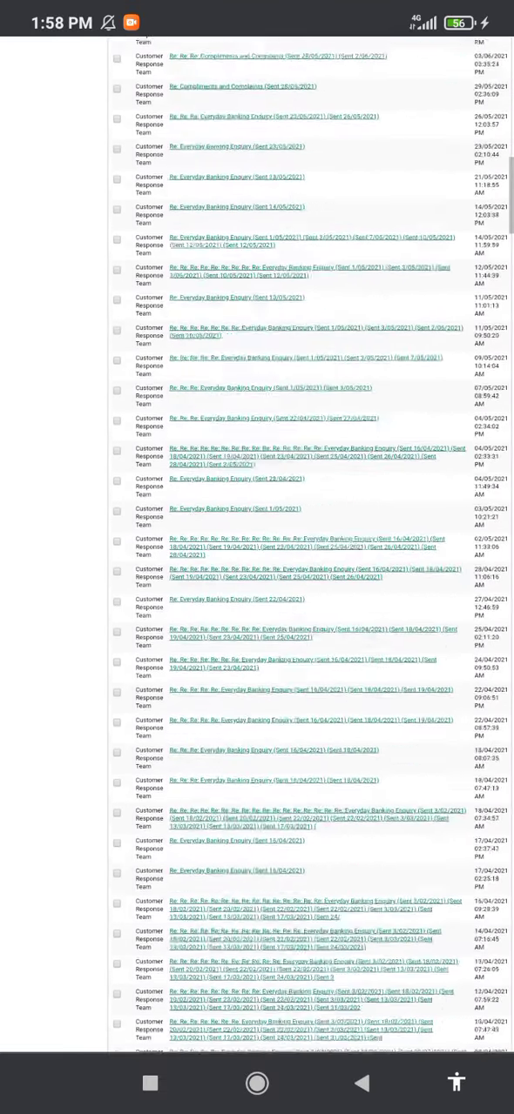
scroll(257, 609, "up", 15)
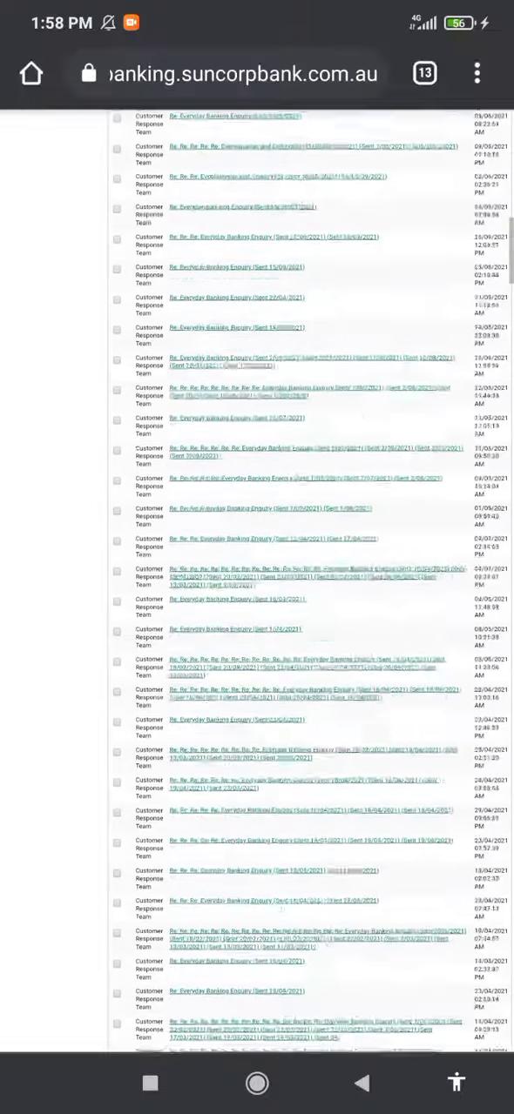